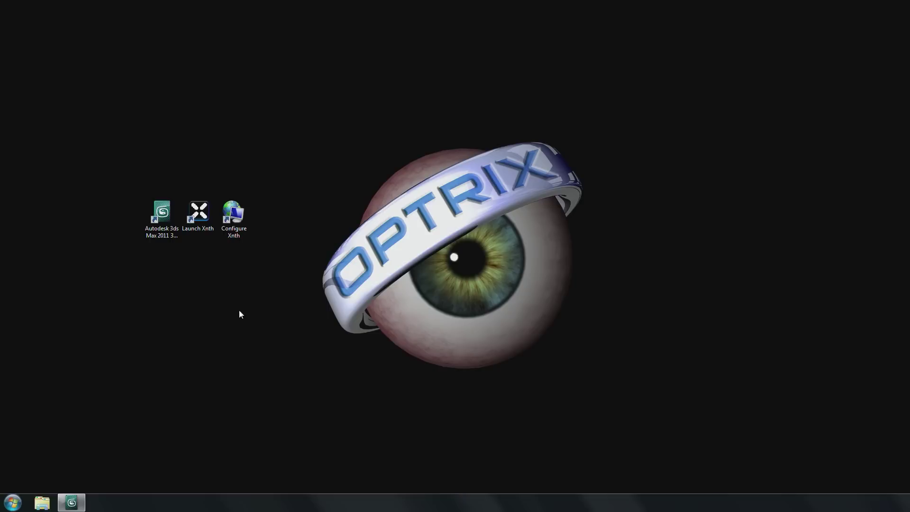
Launch Autodesk 3ds Max 2011 from its desktop shortcut.
{"action": "double_click", "coordinate": [165, 214]}
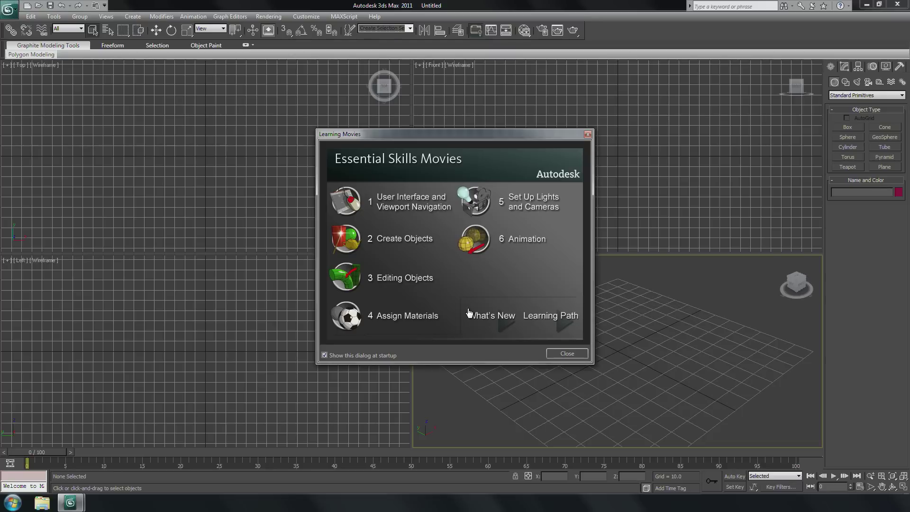
Close the Learning Movies dialog, then check the File menu without choosing anything.
{"action": "left_click", "coordinate": [587, 135]}
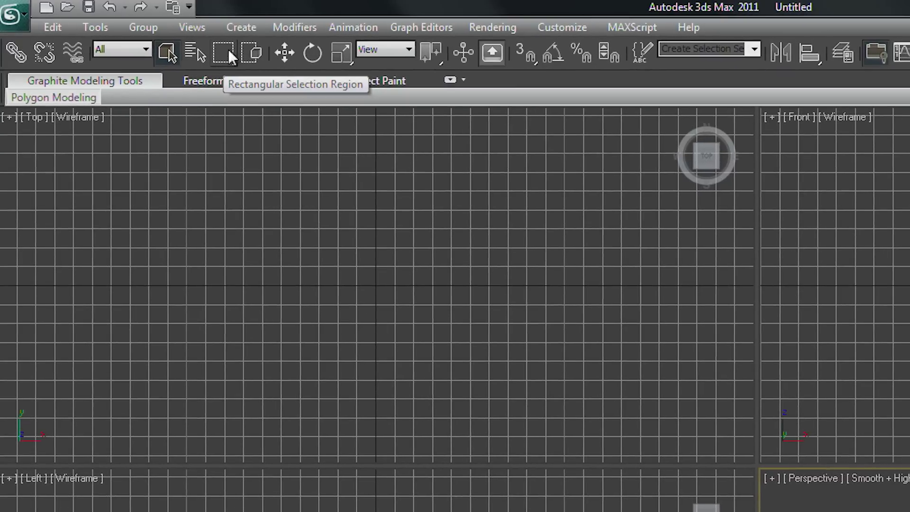
{"action": "left_click", "coordinate": [231, 26]}
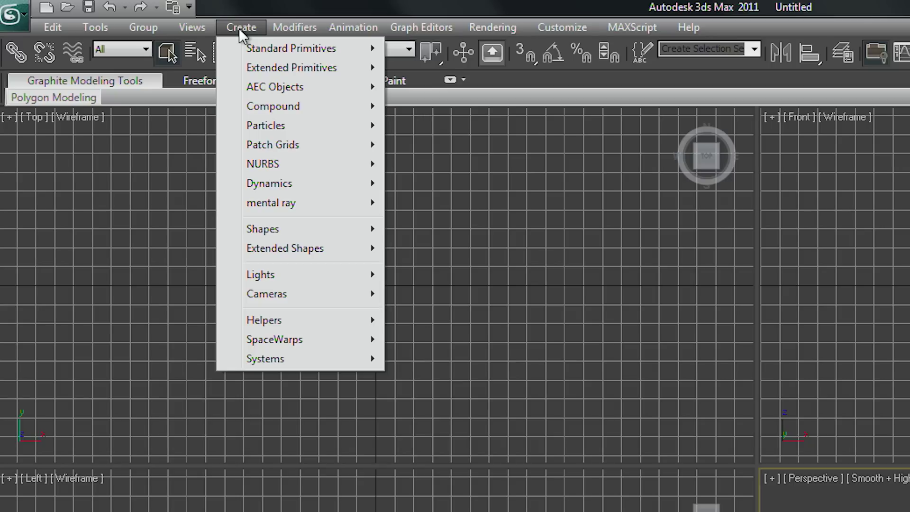
{"action": "left_click", "coordinate": [23, 10]}
{"action": "left_click", "coordinate": [21, 11]}
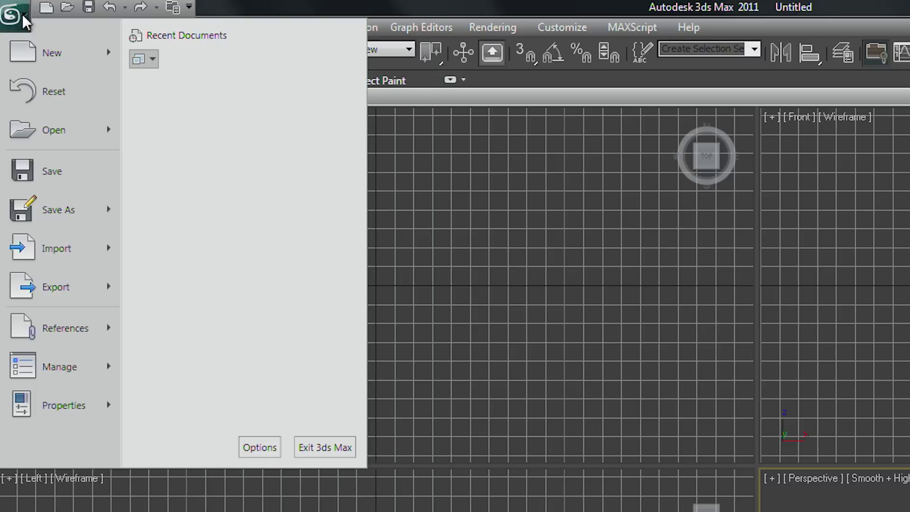
{"action": "mouse_move", "coordinate": [69, 245]}
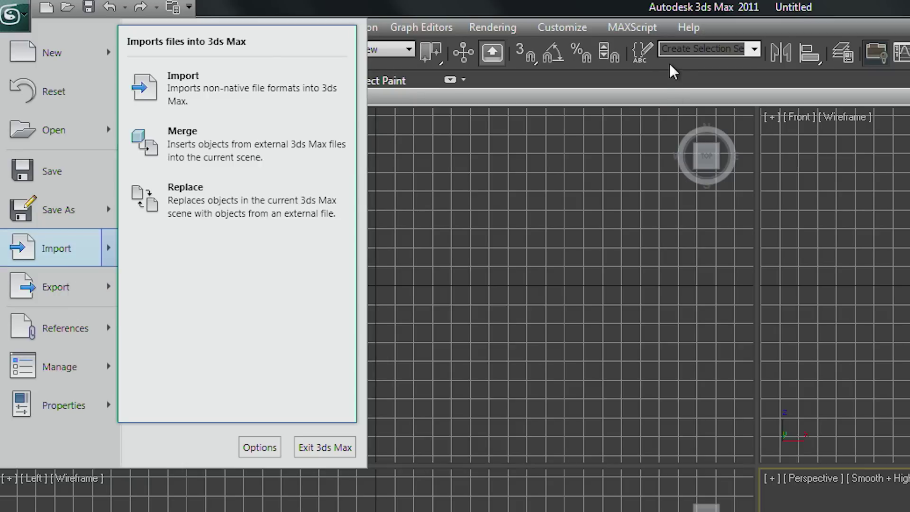
{"action": "left_click", "coordinate": [658, 82]}
Choose the Torus Knot tool from Create > Extended Primitives.
{"action": "left_click", "coordinate": [249, 26]}
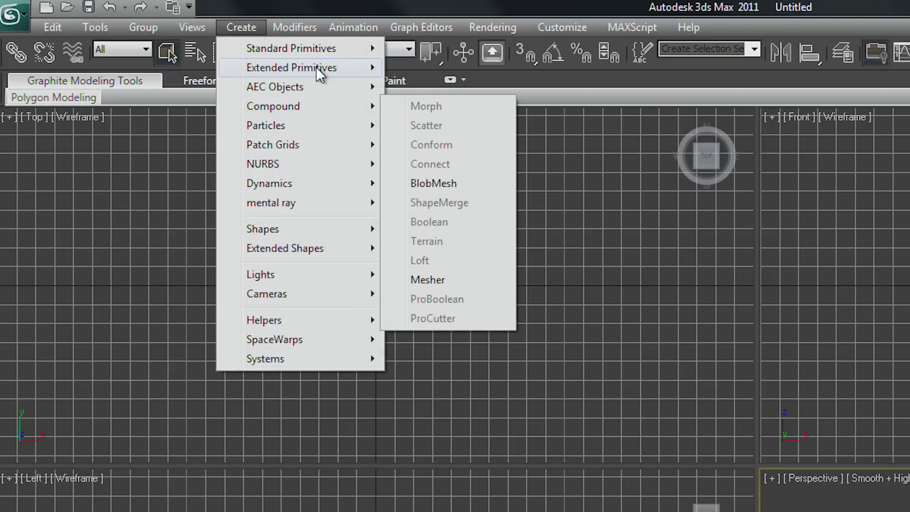
{"action": "mouse_move", "coordinate": [317, 67]}
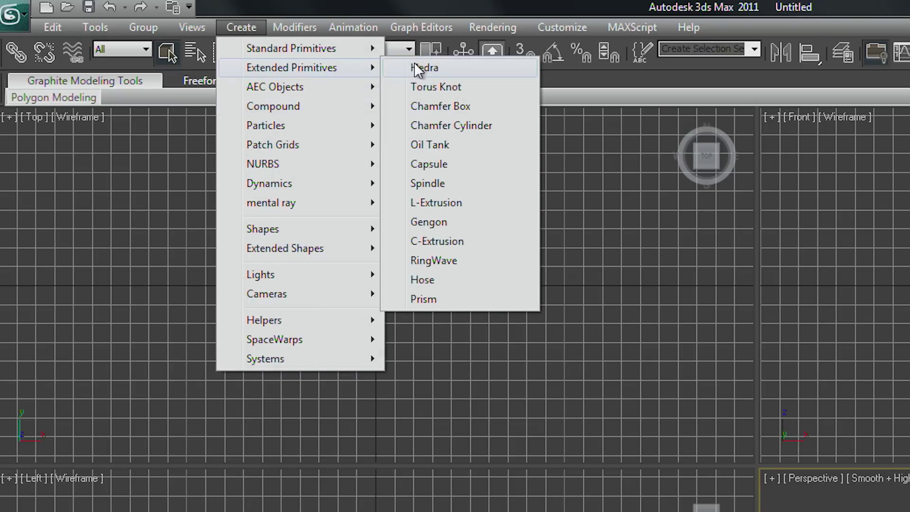
{"action": "left_click", "coordinate": [432, 87]}
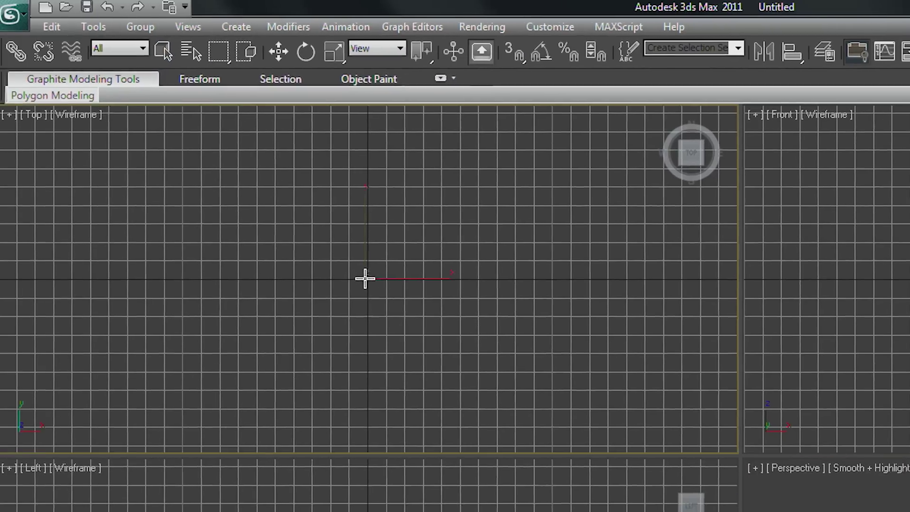
Drag out a torus knot at the origin in the Top view and lower its cross-section radius to 3.067.
{"action": "left_click_drag", "start_coordinate": [374, 283], "coordinate": [479, 285]}
{"action": "left_click", "coordinate": [479, 304]}
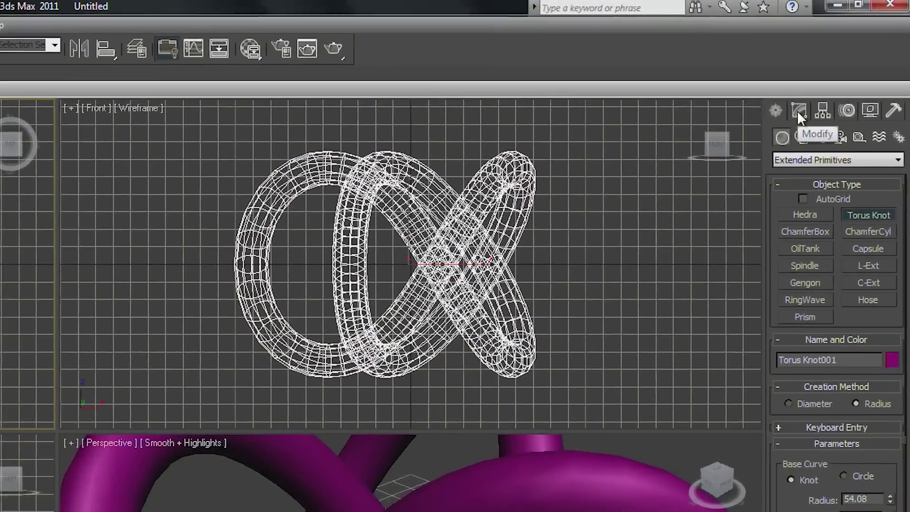
{"action": "left_click", "coordinate": [798, 112]}
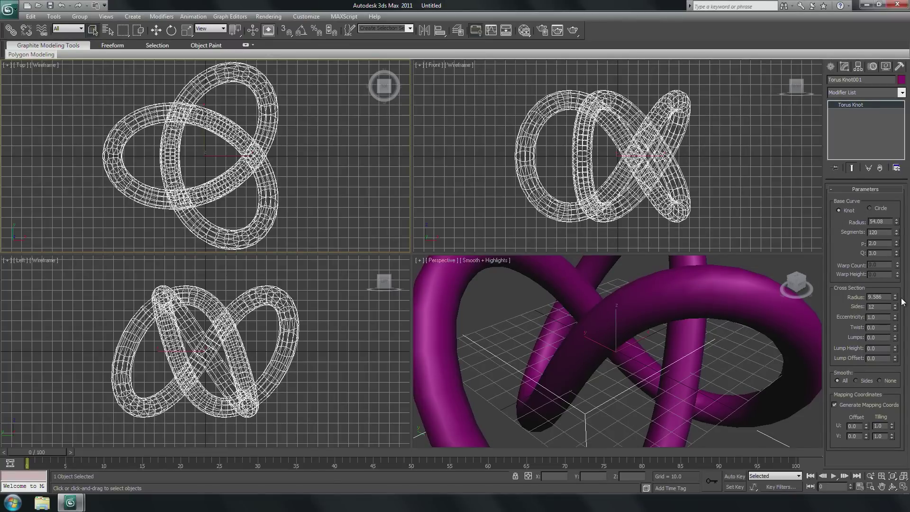
{"action": "left_click_drag", "start_coordinate": [895, 297], "coordinate": [896, 329]}
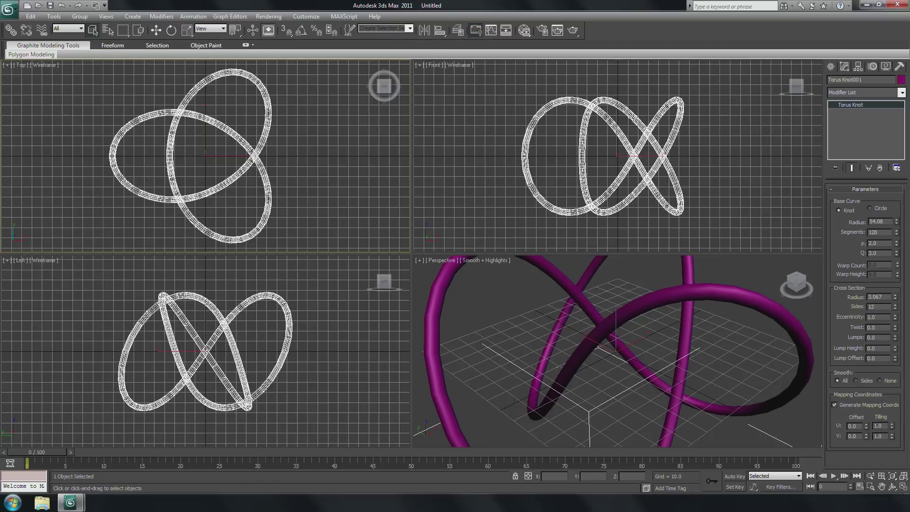
Convert Torus Knot001 to an Editable Mesh from the Front viewport quad menu.
{"action": "right_click", "coordinate": [633, 117]}
{"action": "right_click", "coordinate": [635, 117]}
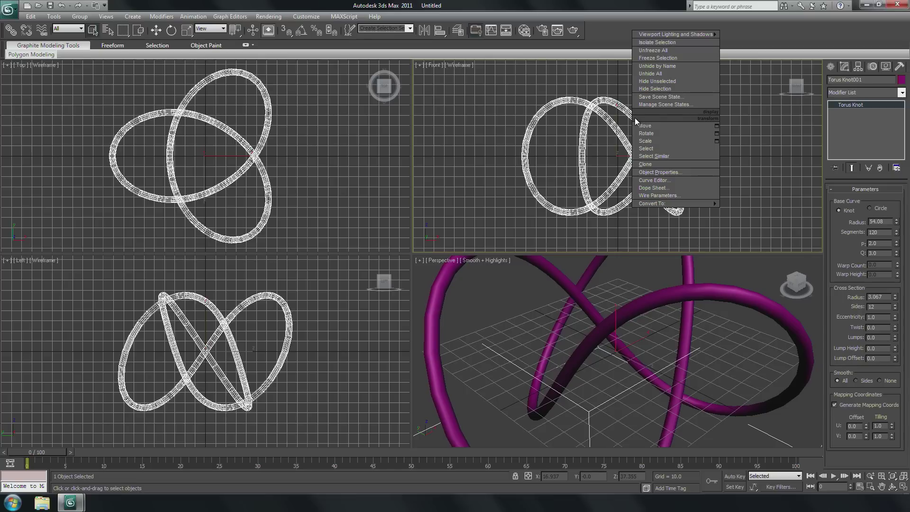
{"action": "mouse_move", "coordinate": [664, 204]}
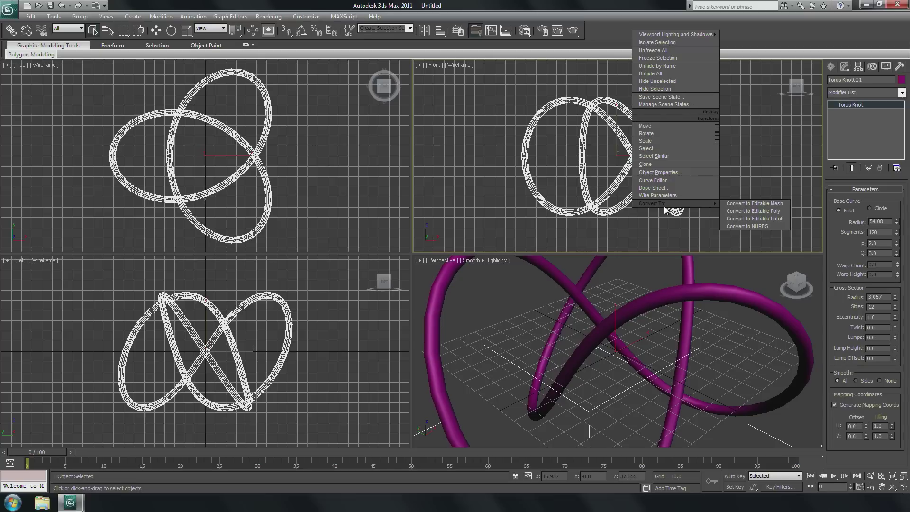
{"action": "left_click", "coordinate": [760, 204]}
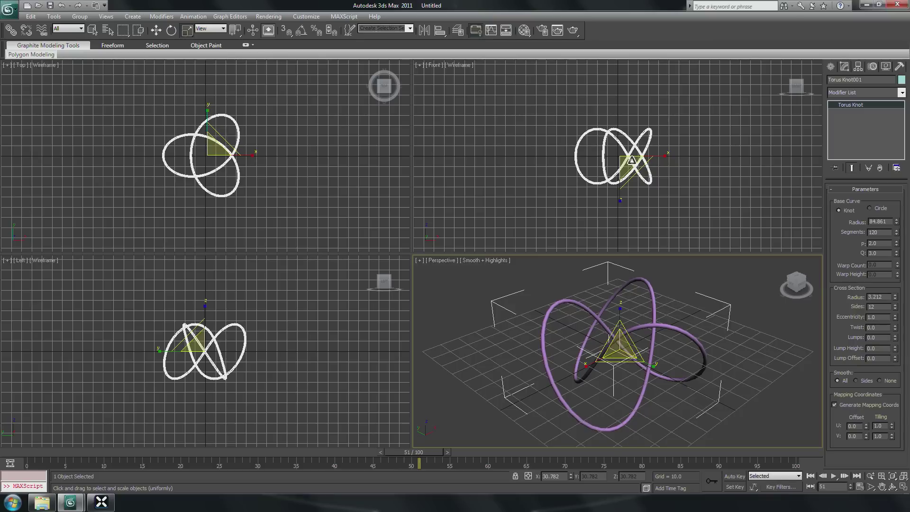
Collapse the knot to Editable Mesh, add Spherical UVW Mapping, and scale it down slightly.
{"action": "right_click", "coordinate": [857, 106]}
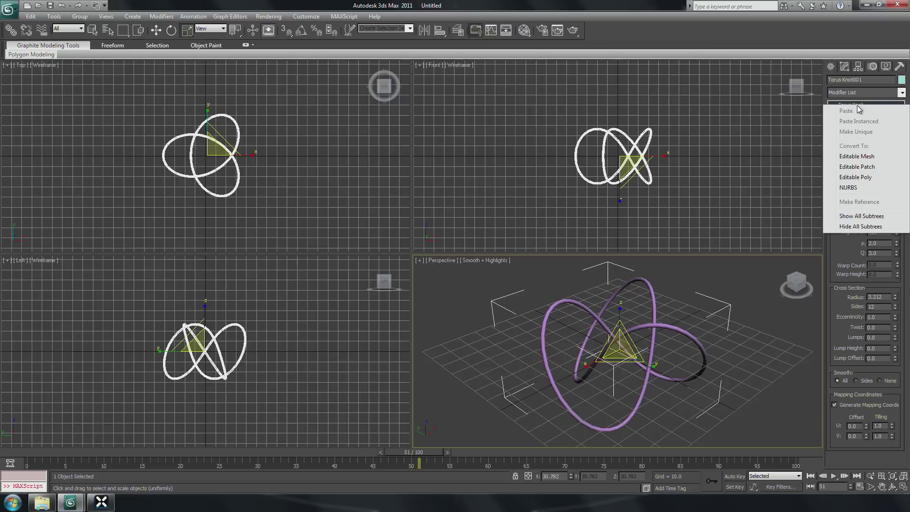
{"action": "left_click", "coordinate": [856, 156]}
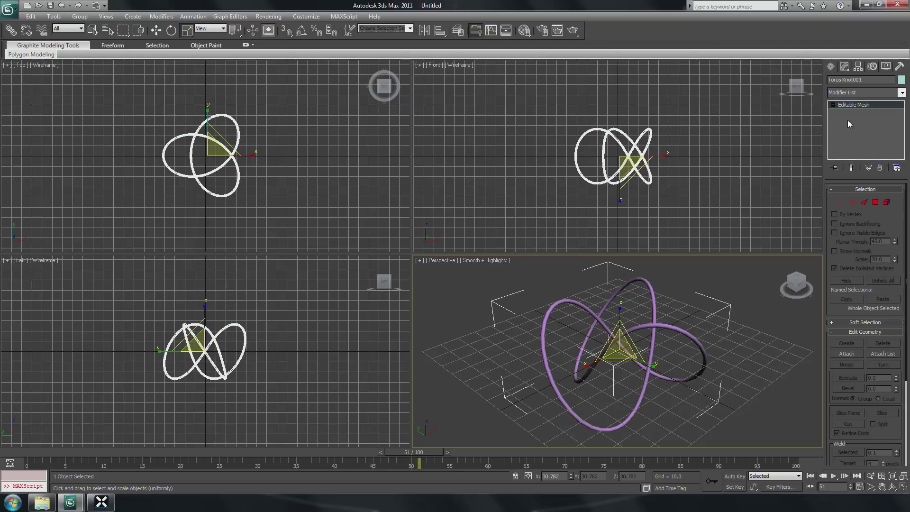
{"action": "left_click", "coordinate": [863, 93]}
{"action": "scroll", "coordinate": [866, 284], "scroll_direction": "down", "scroll_amount": 10}
{"action": "scroll", "coordinate": [875, 411], "scroll_direction": "down", "scroll_amount": 5}
{"action": "left_click", "coordinate": [875, 411]}
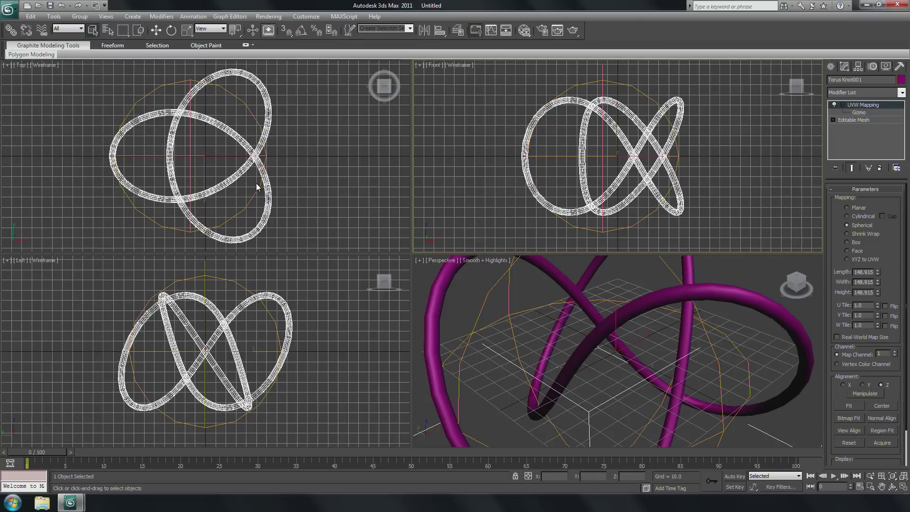
{"action": "left_click", "coordinate": [187, 32]}
{"action": "left_click_drag", "start_coordinate": [212, 149], "coordinate": [234, 151]}
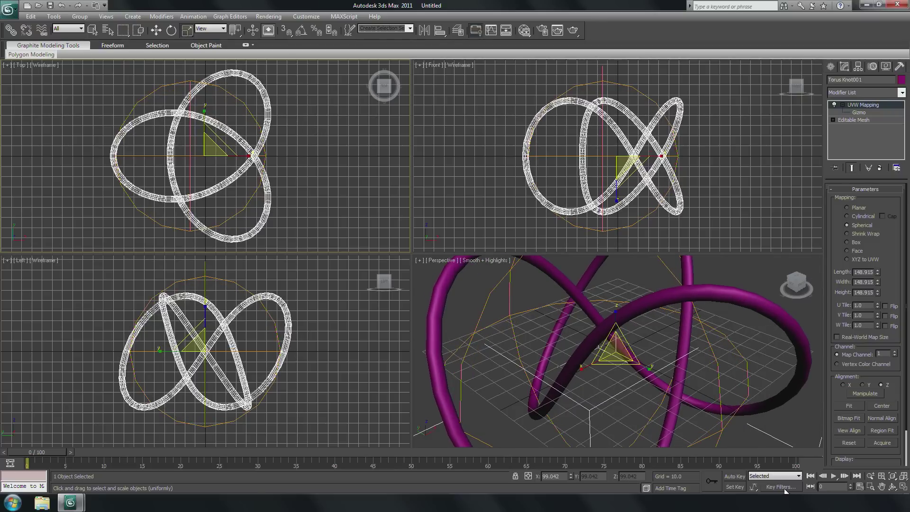
With Auto Key on at frame 100, scale the knot up and rotate it 36° about X.
{"action": "left_click", "coordinate": [733, 476]}
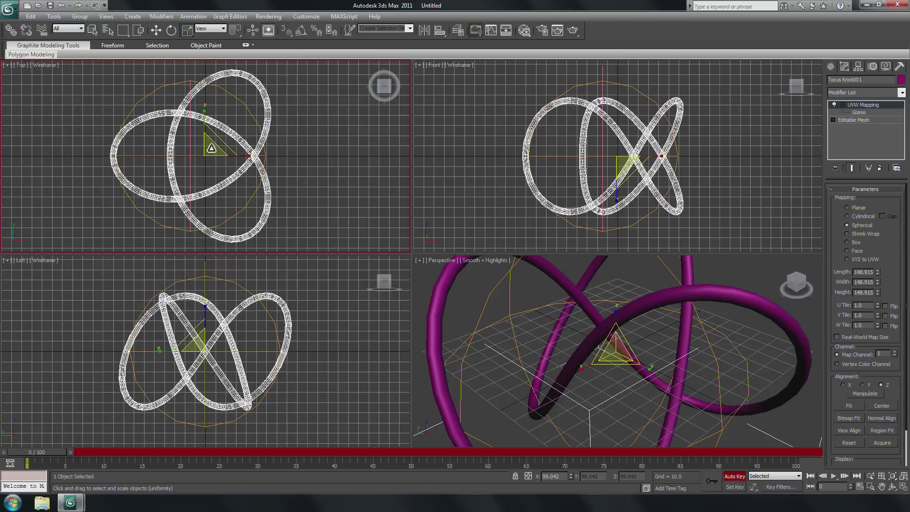
{"action": "left_click_drag", "start_coordinate": [41, 451], "coordinate": [784, 451]}
{"action": "left_click_drag", "start_coordinate": [214, 151], "coordinate": [216, 138]}
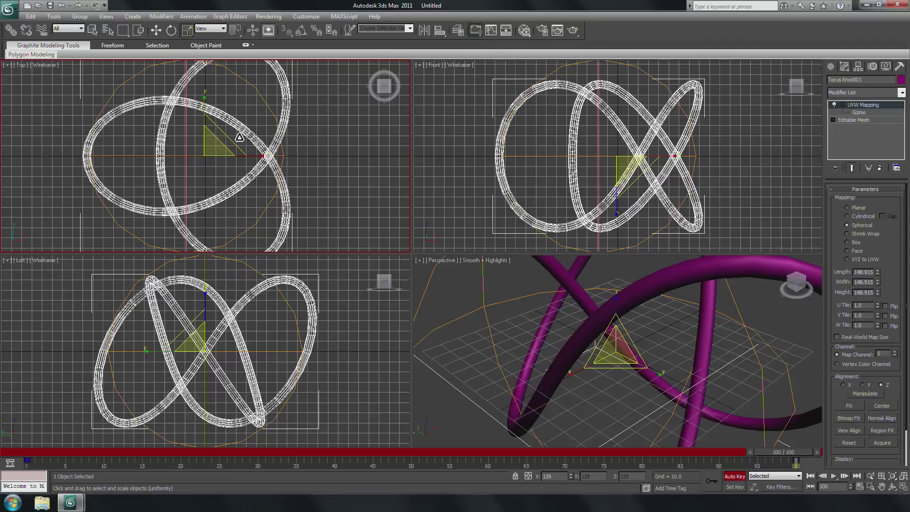
{"action": "left_click", "coordinate": [171, 30]}
{"action": "left_click_drag", "start_coordinate": [199, 102], "coordinate": [202, 156]}
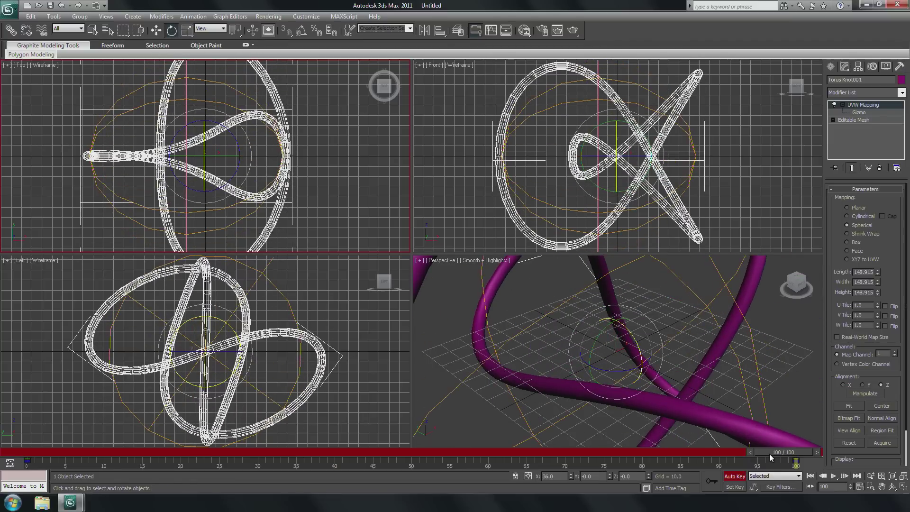
Scrub and play the animation to preview the knot's motion.
{"action": "left_click_drag", "start_coordinate": [769, 453], "coordinate": [796, 453]}
{"action": "left_click", "coordinate": [833, 475]}
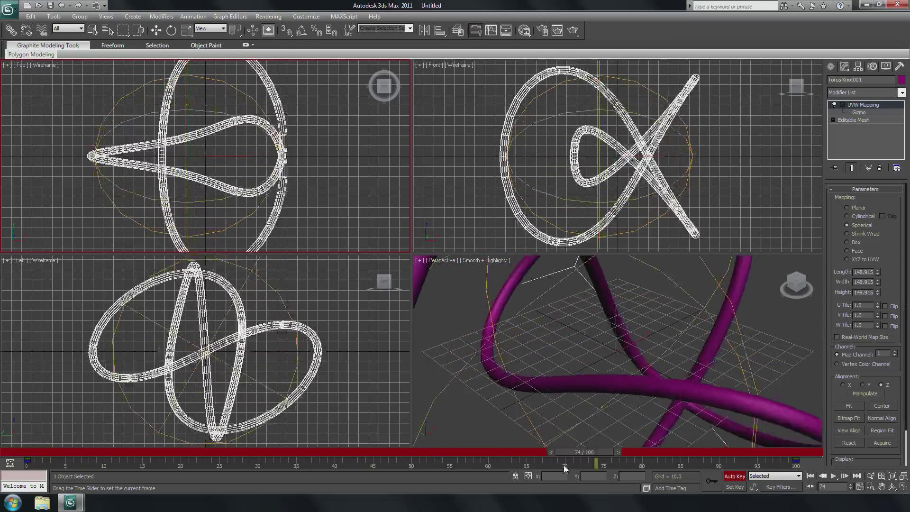
{"action": "left_click_drag", "start_coordinate": [525, 466], "coordinate": [28, 449]}
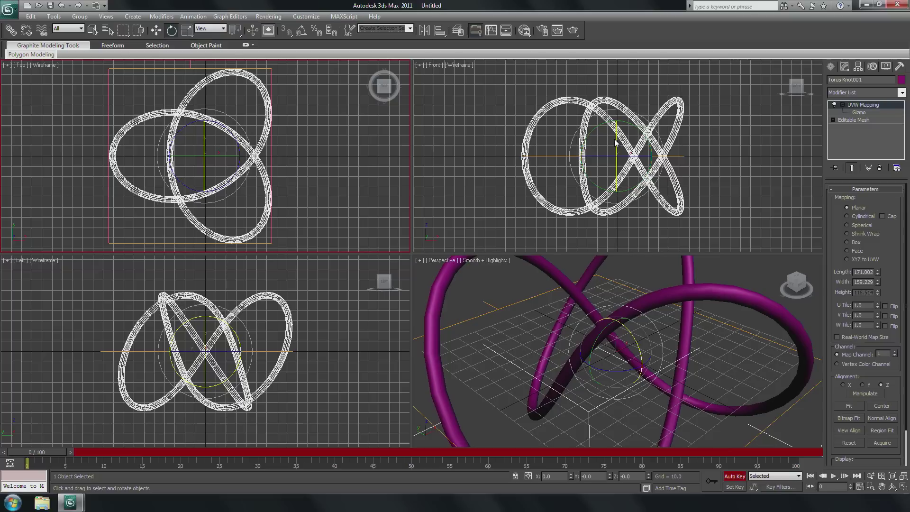
Save the scene as torusknot.max.
{"action": "key", "text": "ctrl+alt+h"}
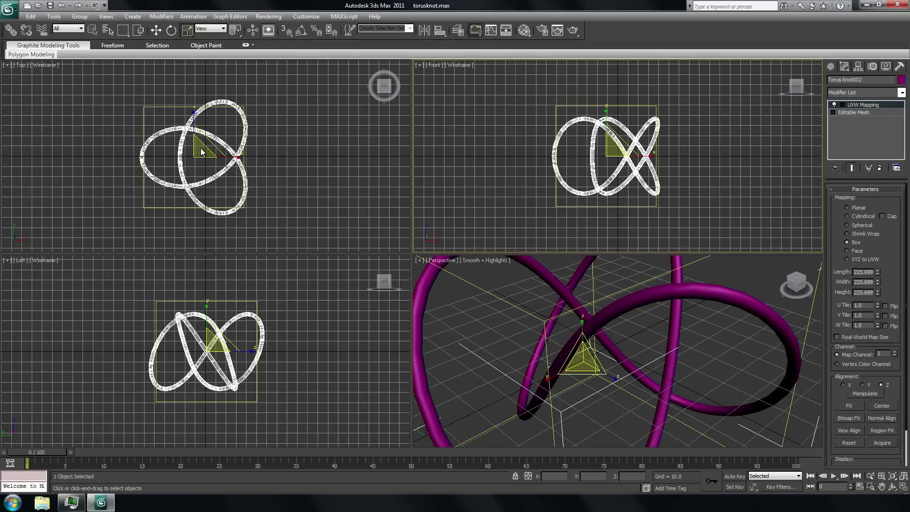
Rotate the UVW mapping gizmo 90° and uniformly scale the knot's mesh up to about 263%.
{"action": "left_click_drag", "start_coordinate": [201, 148], "coordinate": [228, 150]}
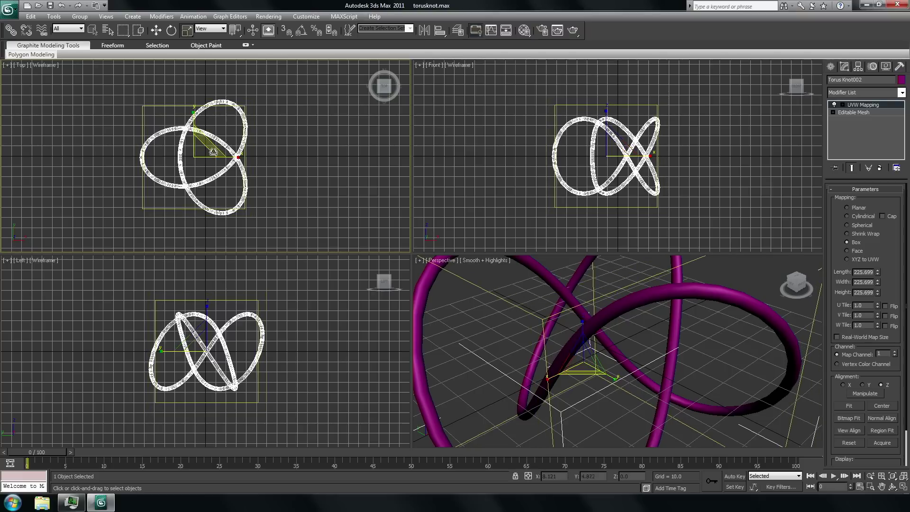
{"action": "left_click", "coordinate": [851, 114]}
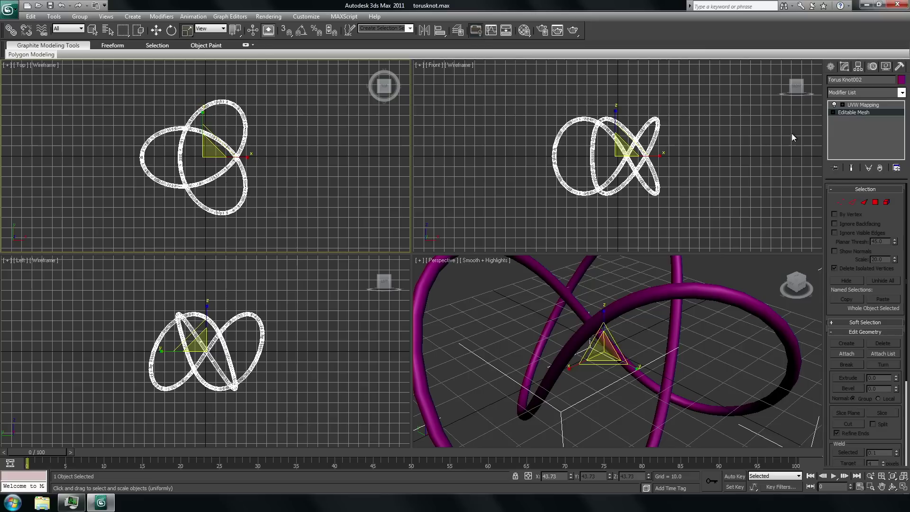
{"action": "left_click", "coordinate": [626, 145]}
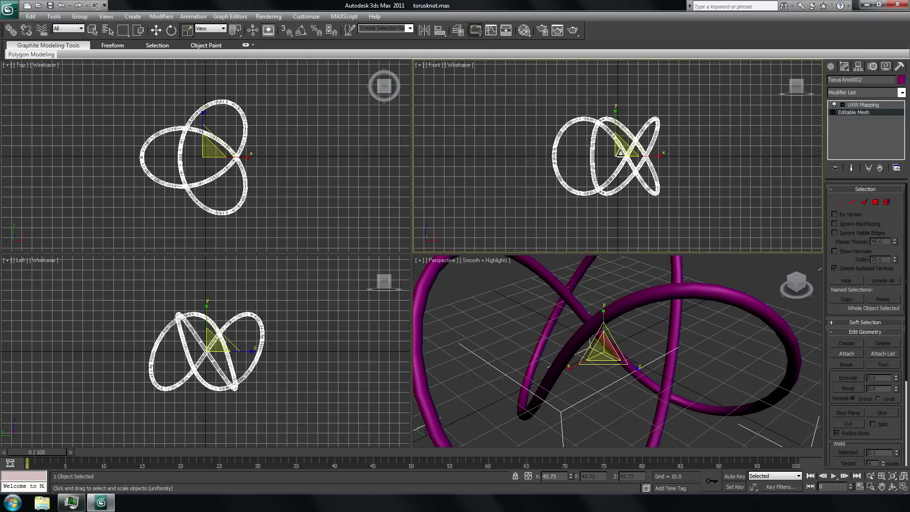
{"action": "left_click_drag", "start_coordinate": [620, 152], "coordinate": [117, 471]}
{"action": "left_click_drag", "start_coordinate": [95, 502], "coordinate": [97, 501]}
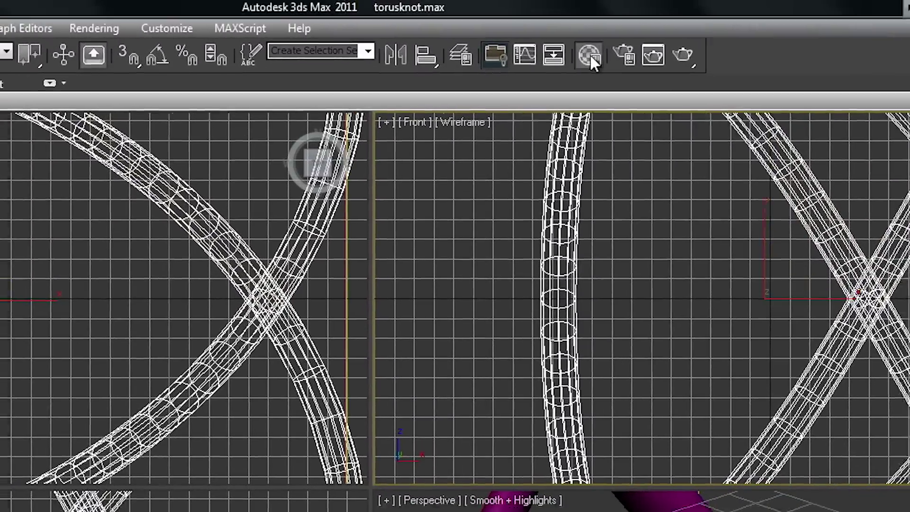
Apply the green spotted material from the Material Editor to the torus knot.
{"action": "left_click", "coordinate": [589, 53]}
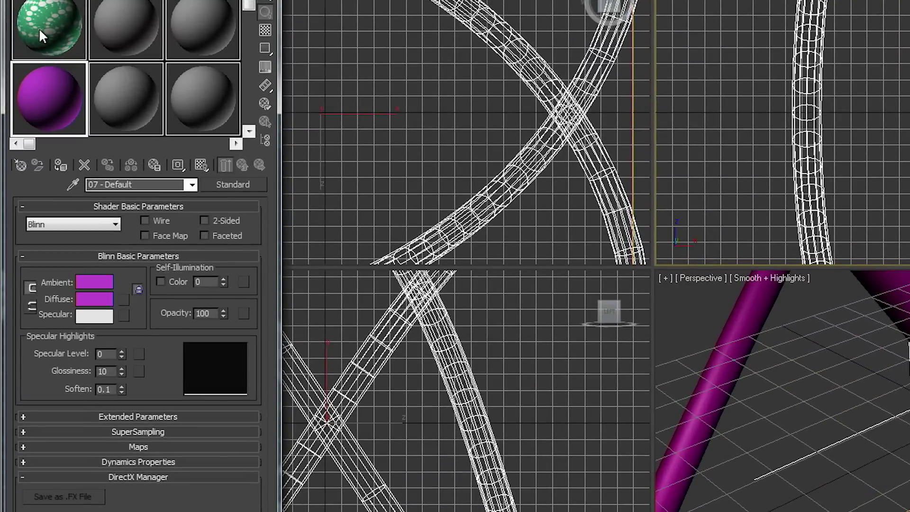
{"action": "left_click", "coordinate": [39, 28]}
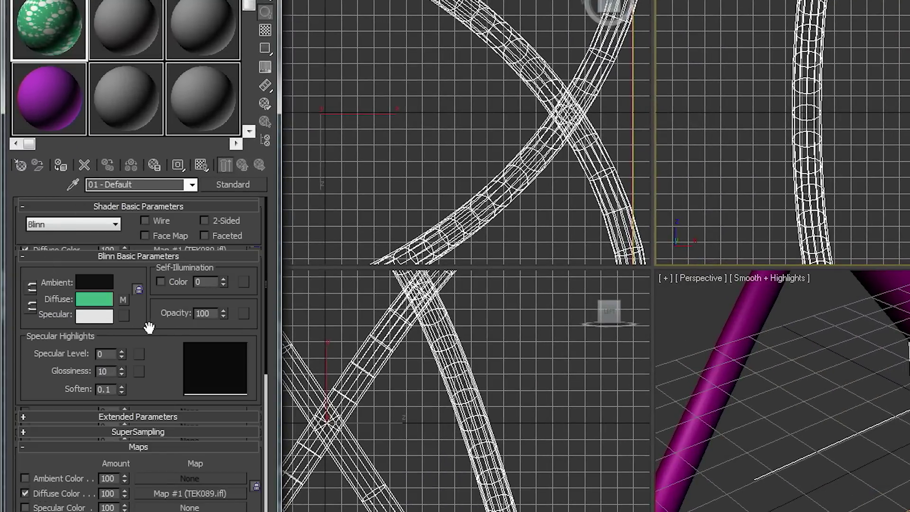
{"action": "left_click_drag", "start_coordinate": [156, 341], "coordinate": [166, 211]}
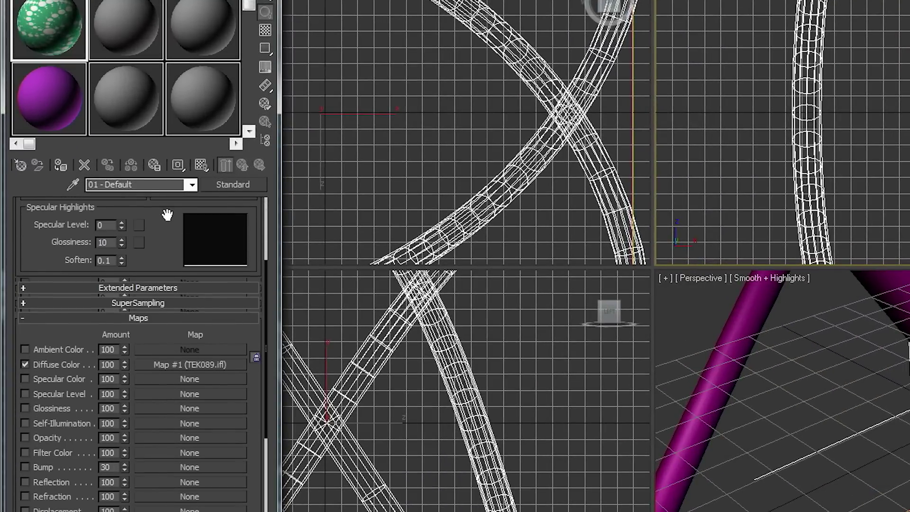
{"action": "left_click", "coordinate": [156, 364]}
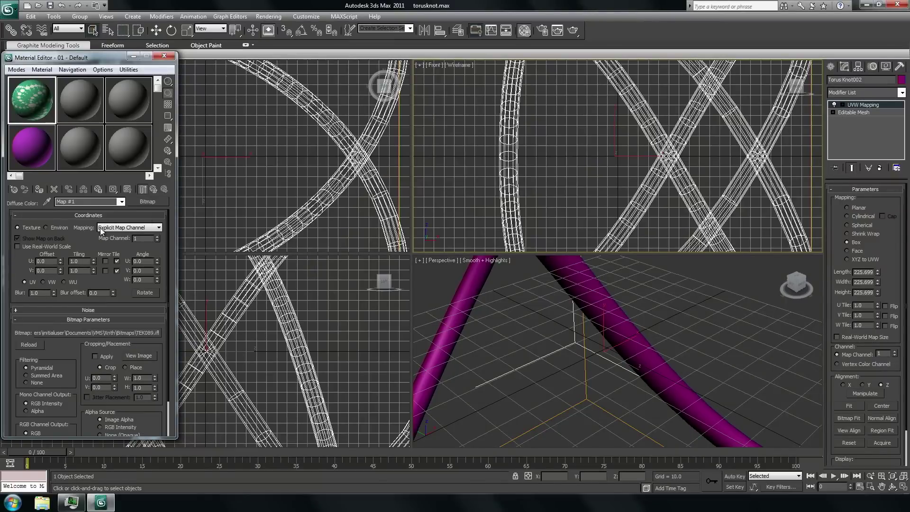
{"action": "left_click_drag", "start_coordinate": [18, 110], "coordinate": [561, 261]}
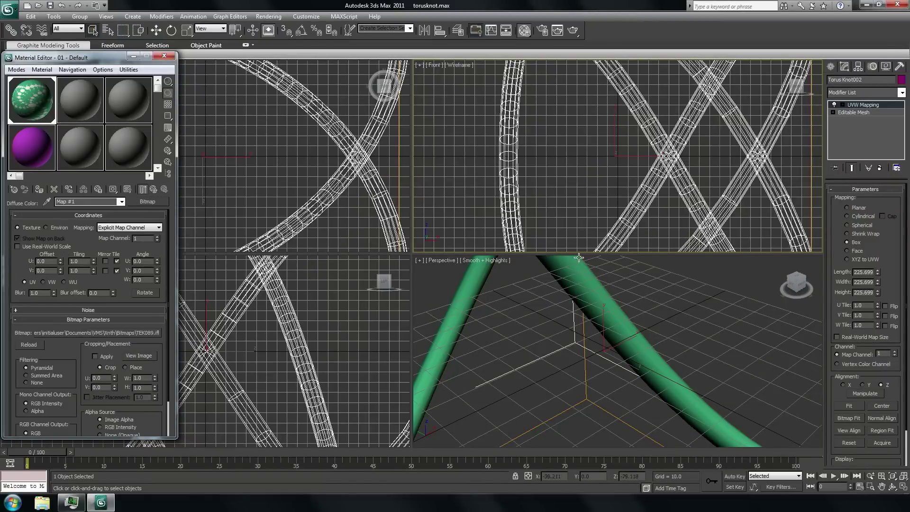
{"action": "scroll", "coordinate": [547, 339], "scroll_direction": "down", "scroll_amount": 15}
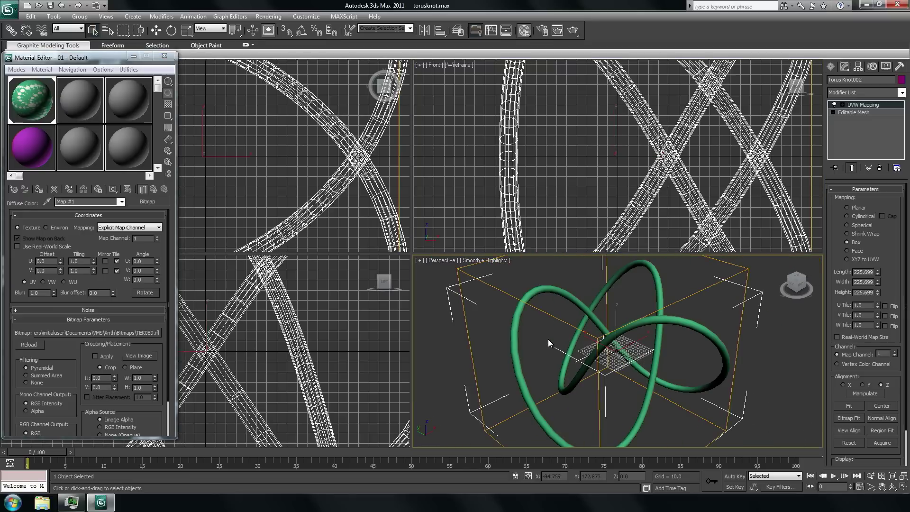
Render the perspective view to check the texture, then close the render window.
{"action": "left_click", "coordinate": [558, 31]}
{"action": "left_click", "coordinate": [466, 108]}
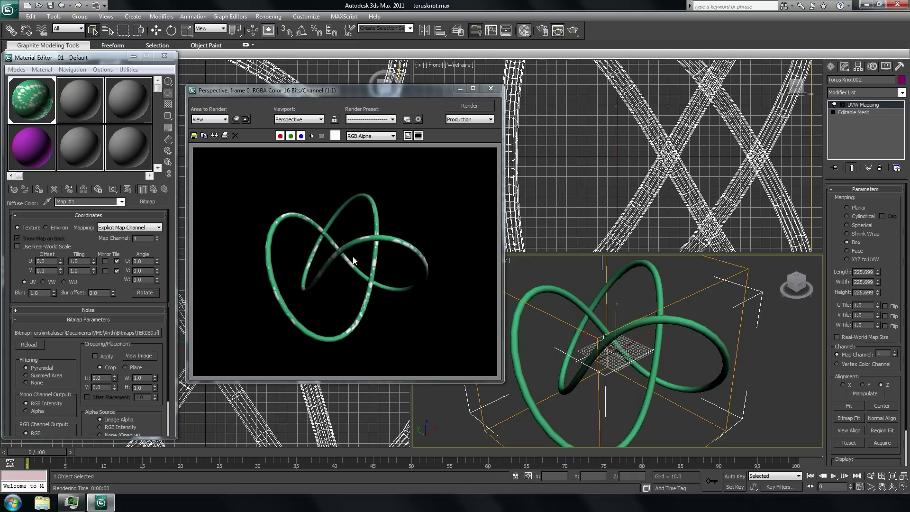
{"action": "left_click", "coordinate": [487, 89]}
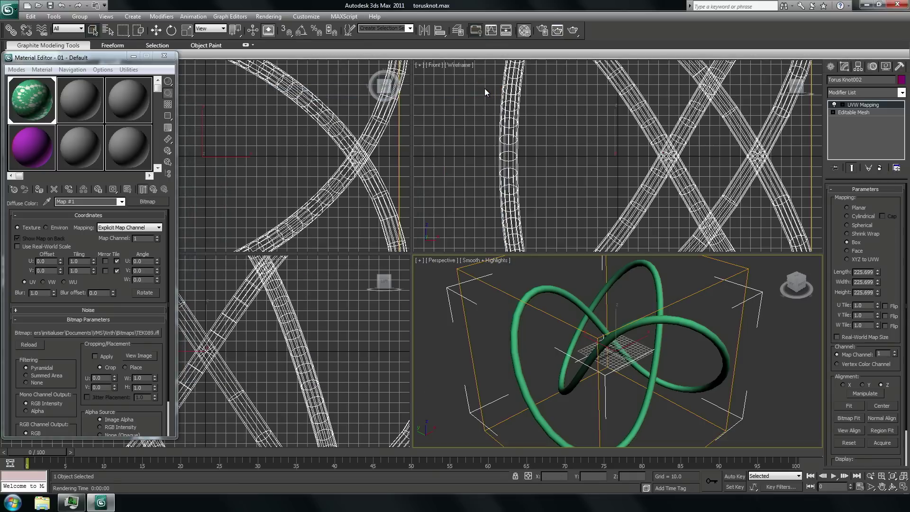
Run the Xnth_Vtx_Exporter.ms script from My Documents\VMS\Xnth\Exp.
{"action": "left_click", "coordinate": [344, 17]}
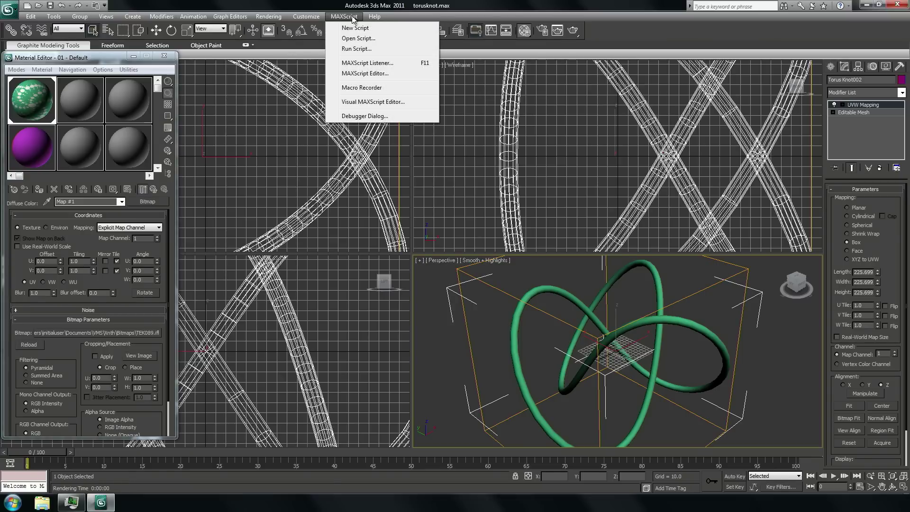
{"action": "left_click", "coordinate": [352, 50]}
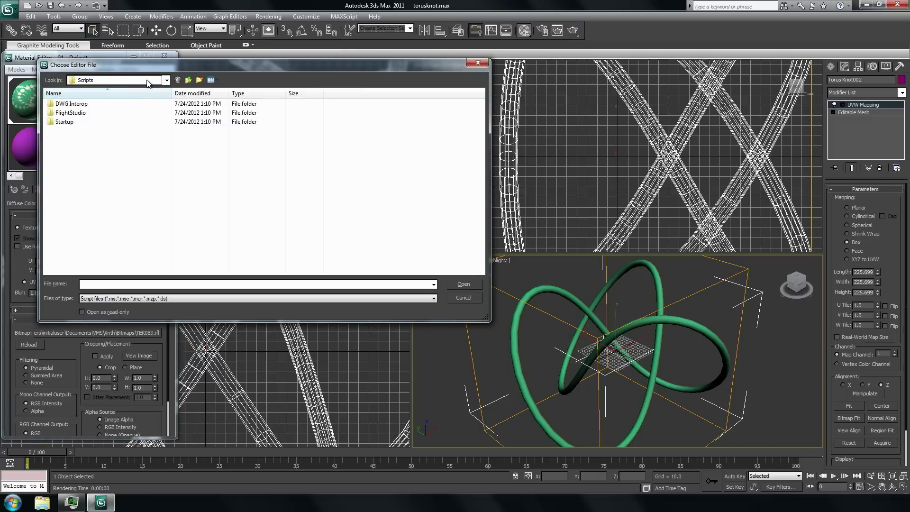
{"action": "left_click", "coordinate": [148, 81]}
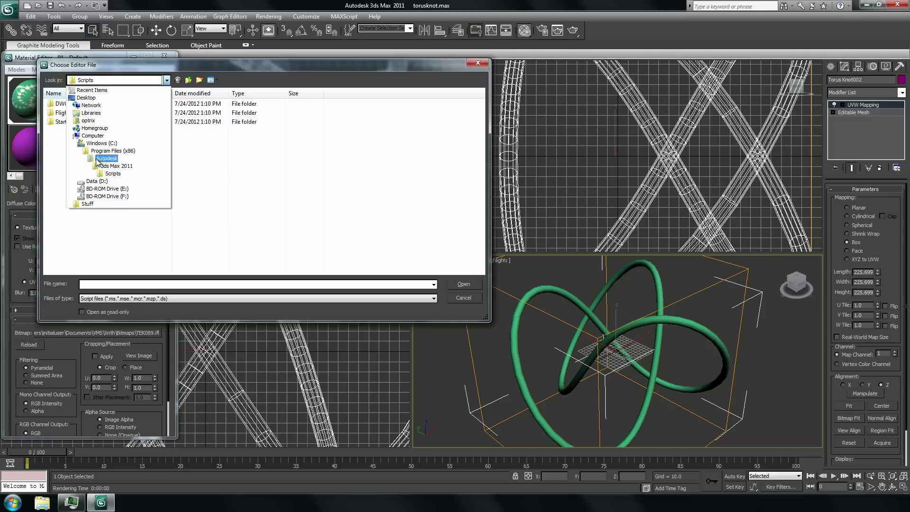
{"action": "left_click", "coordinate": [90, 120]}
{"action": "double_click", "coordinate": [239, 107]}
{"action": "double_click", "coordinate": [119, 140]}
{"action": "double_click", "coordinate": [74, 111]}
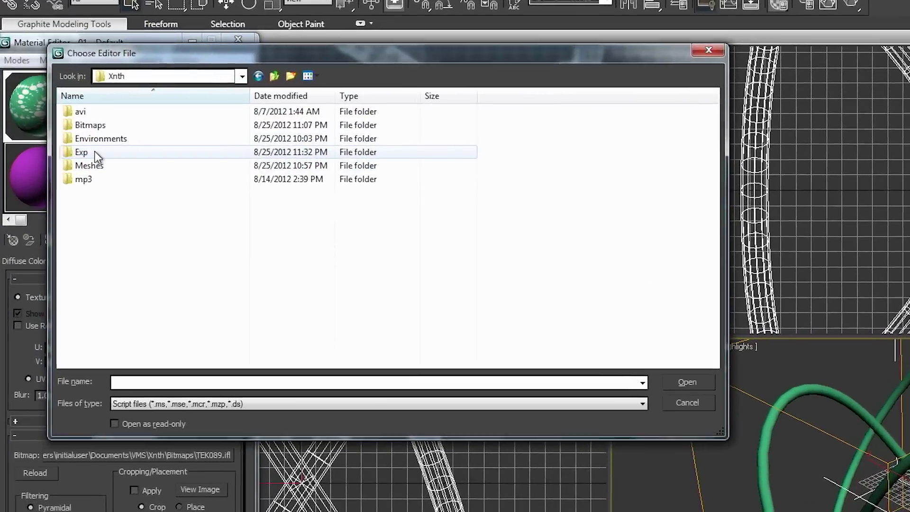
{"action": "double_click", "coordinate": [95, 152]}
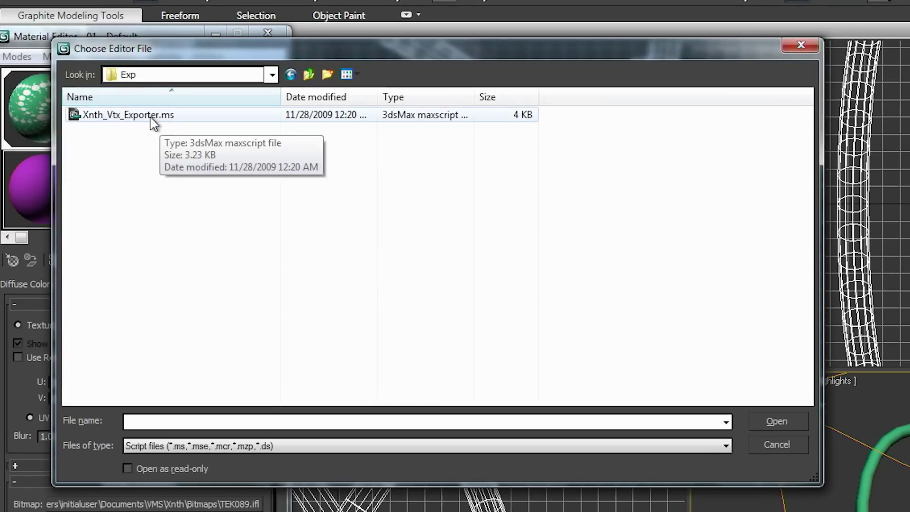
{"action": "double_click", "coordinate": [151, 117]}
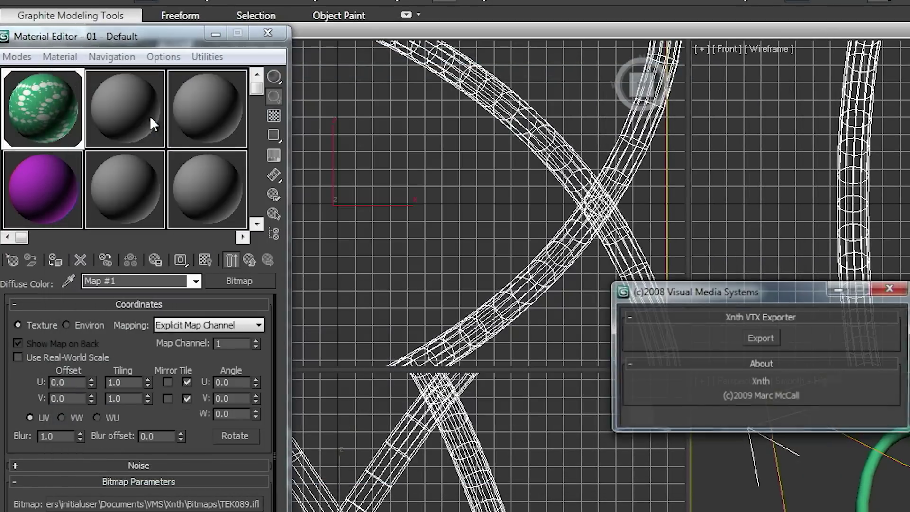
Export the torus knot from the Xnth VTX Exporter under the file name 'abc'.
{"action": "left_click", "coordinate": [761, 338]}
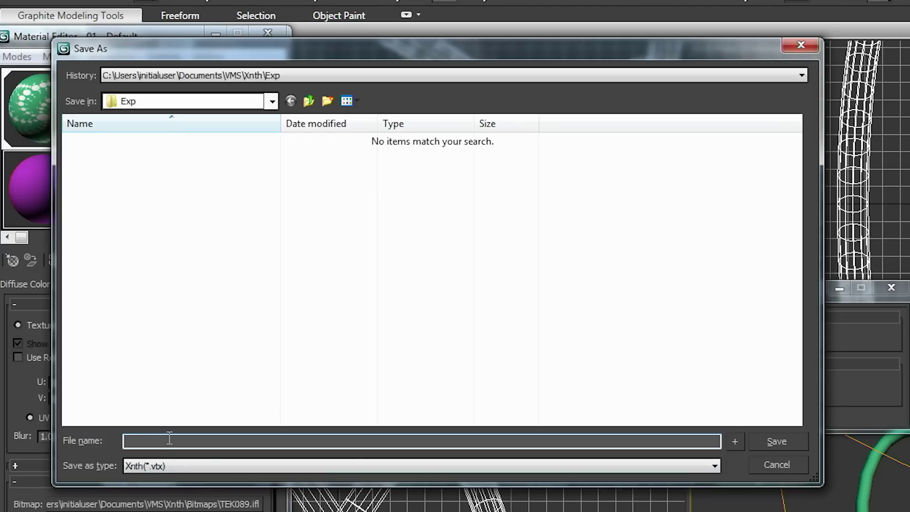
{"action": "type", "text": "abc"}
{"action": "key", "text": "Return"}
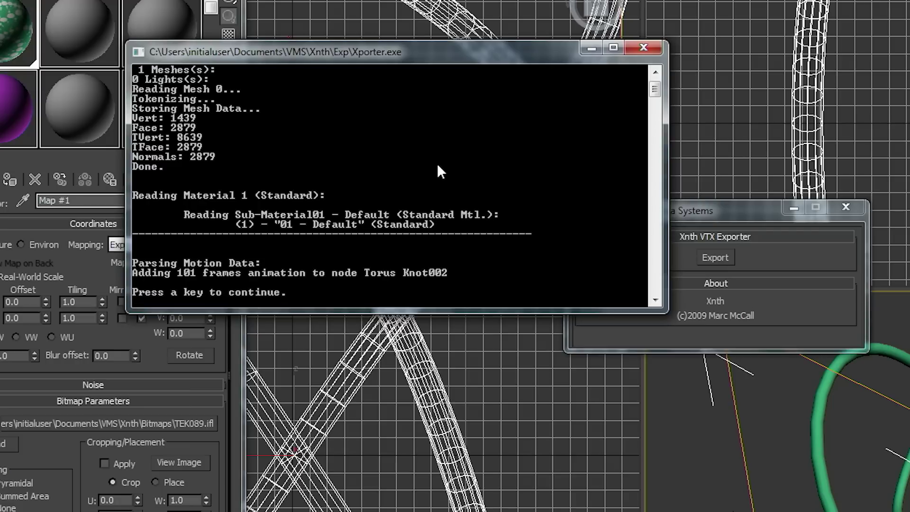
Dismiss the Xporter.exe console once the 101-frame conversion finishes.
{"action": "key", "text": "Return"}
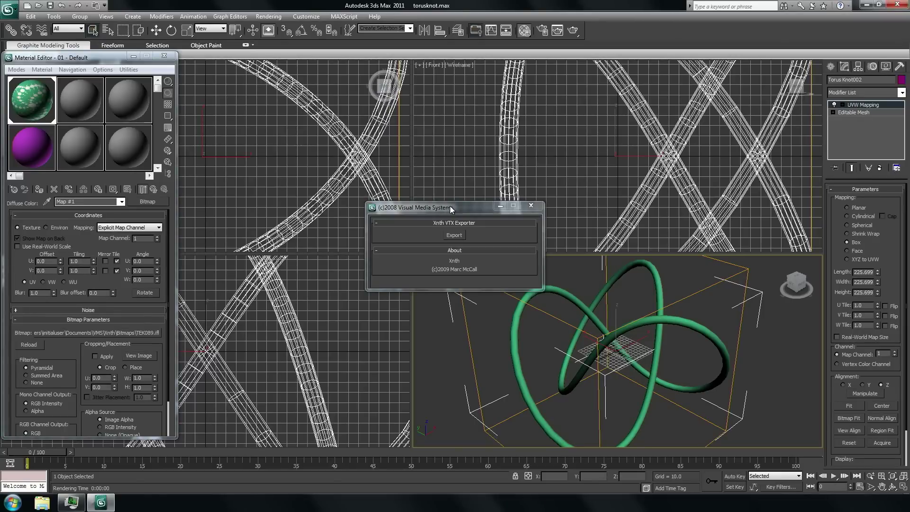
Close the exporter script window and launch Xnth from its desktop shortcut.
{"action": "left_click", "coordinate": [530, 205]}
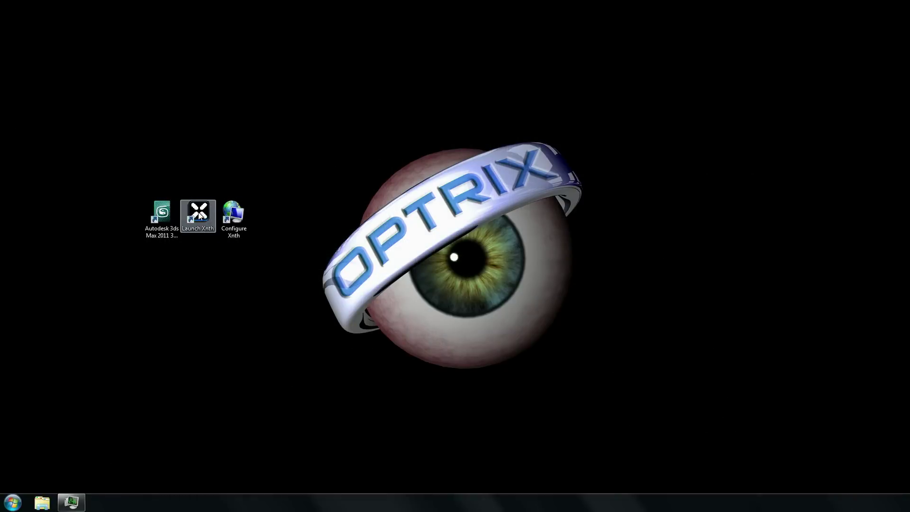
{"action": "double_click", "coordinate": [199, 216]}
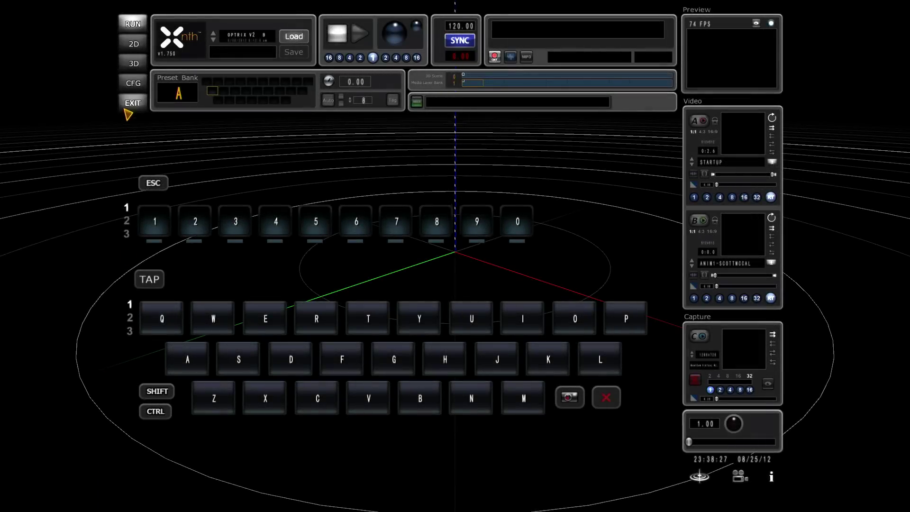
Add a 3D scene layer with the abc knot geometry and an image material, then open the Bitmap Selector.
{"action": "left_click", "coordinate": [130, 65]}
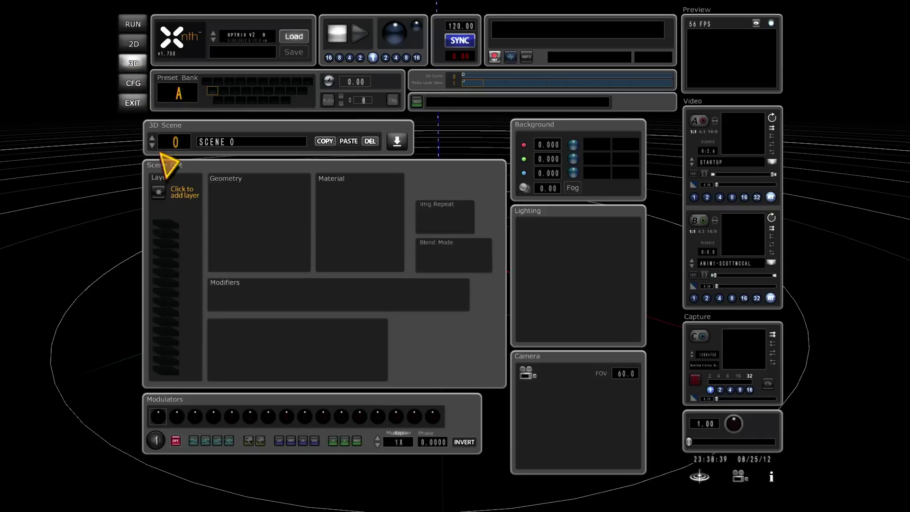
{"action": "left_click", "coordinate": [158, 192]}
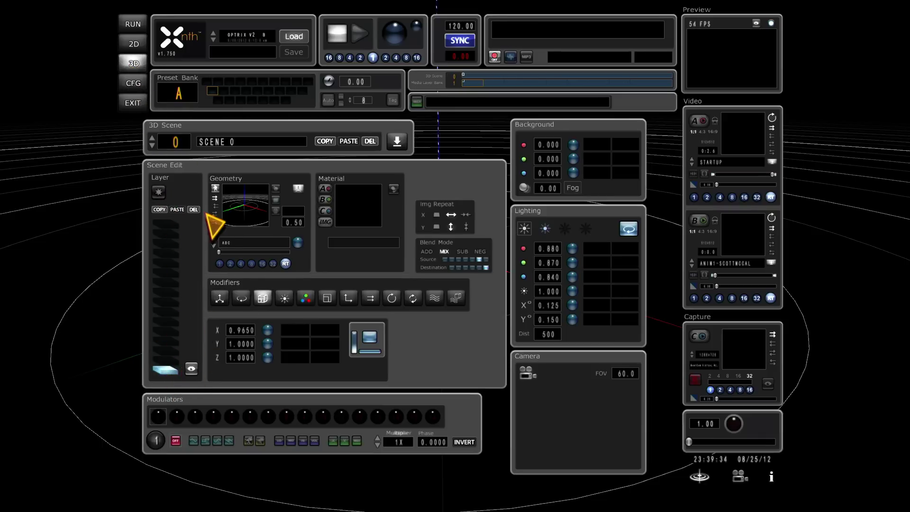
{"action": "left_click", "coordinate": [221, 246]}
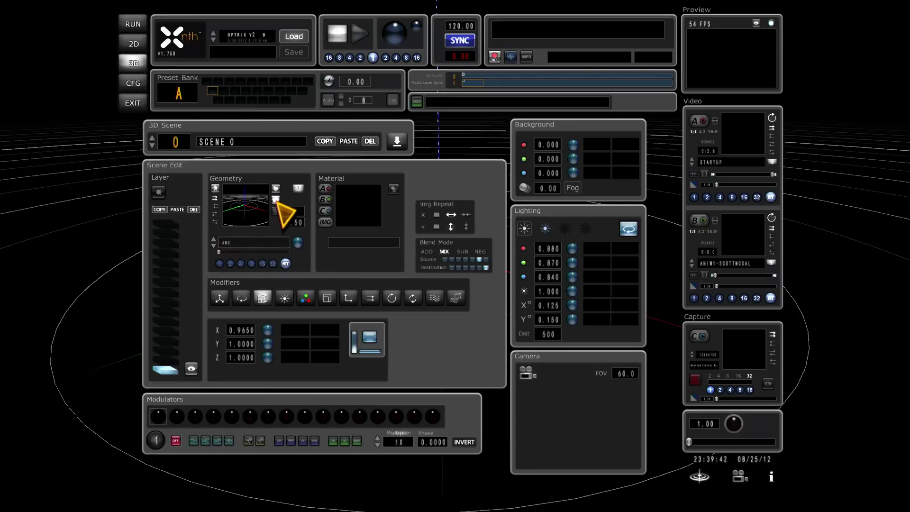
{"action": "left_click", "coordinate": [325, 222]}
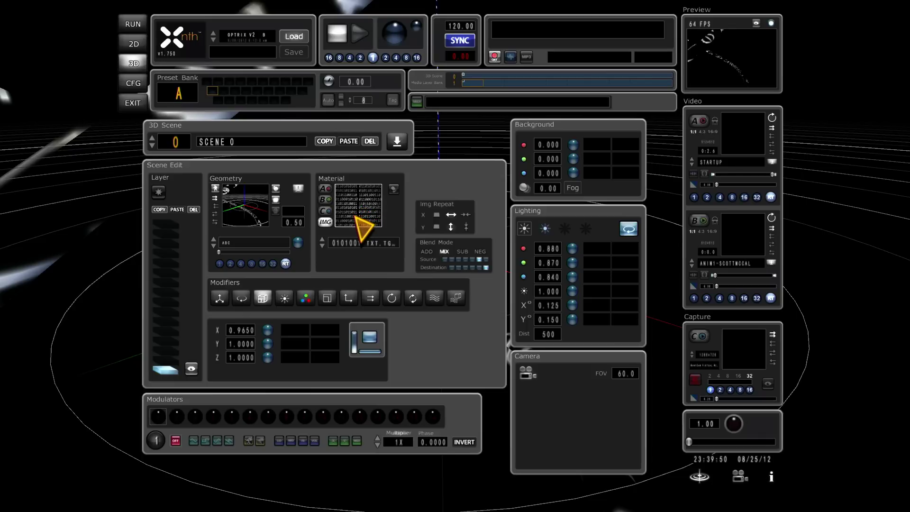
{"action": "left_click", "coordinate": [357, 218]}
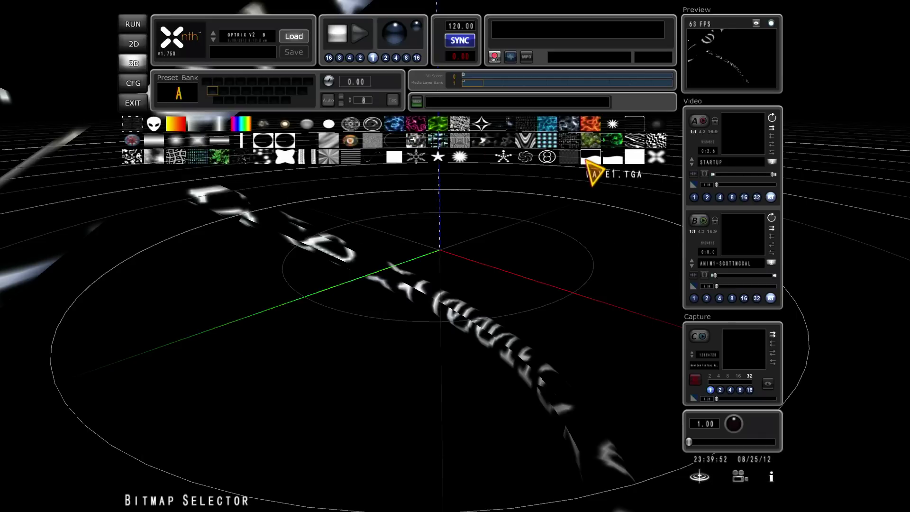
Try the blue water texture full screen, then texture the knot with orange ELEC2.TGA.
{"action": "left_click", "coordinate": [550, 125]}
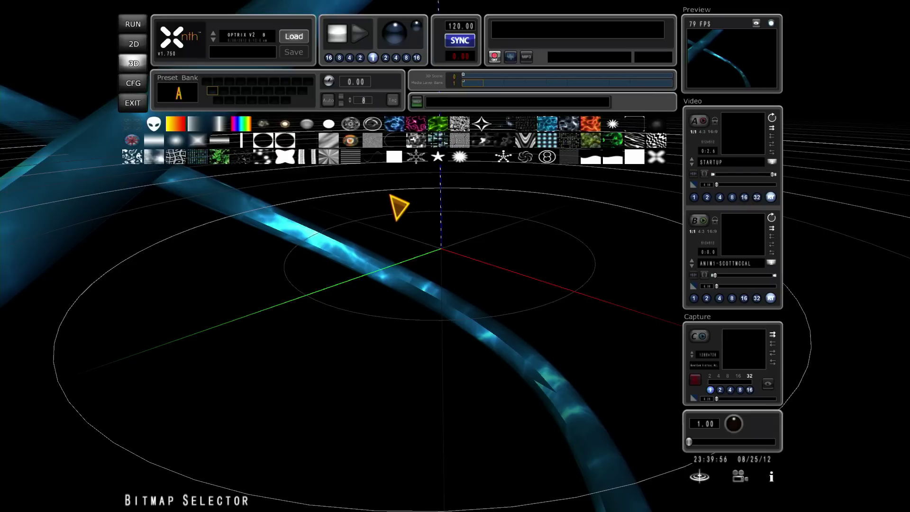
{"action": "key", "text": "Tab"}
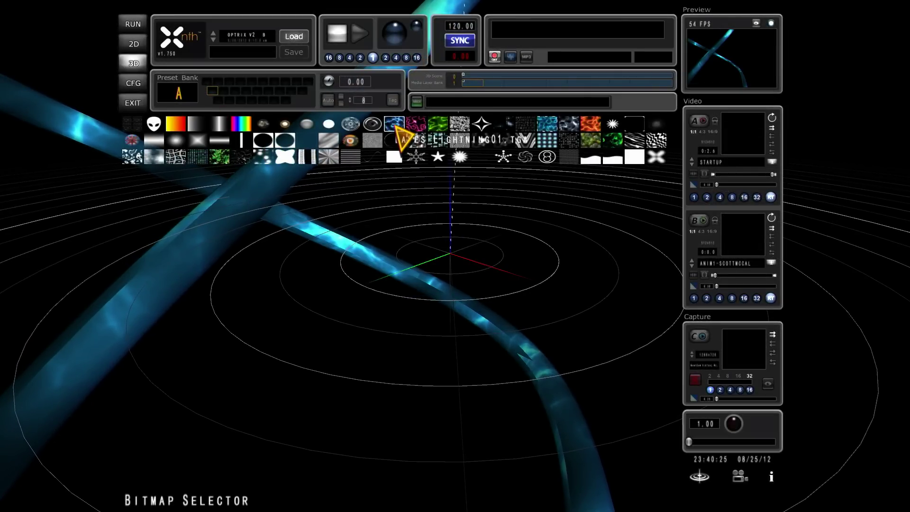
{"action": "left_click", "coordinate": [589, 125]}
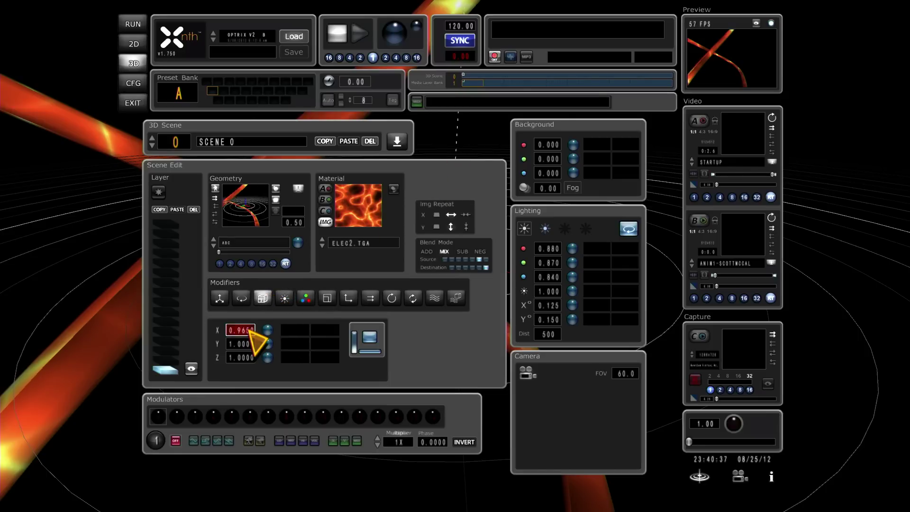
Scroll the X, Y and Z scale values down to 0.3300 each.
{"action": "scroll", "coordinate": [249, 333], "scroll_direction": "down", "scroll_amount": 5}
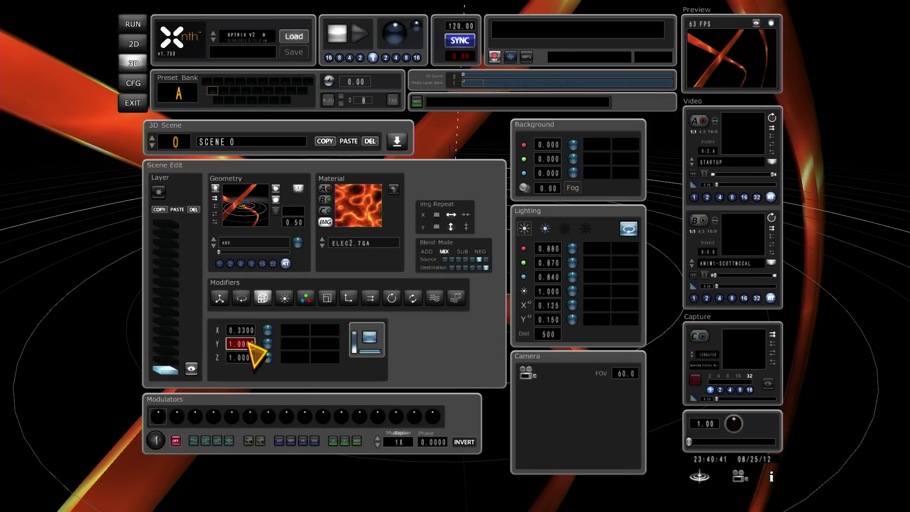
{"action": "scroll", "coordinate": [256, 353], "scroll_direction": "down", "scroll_amount": 5}
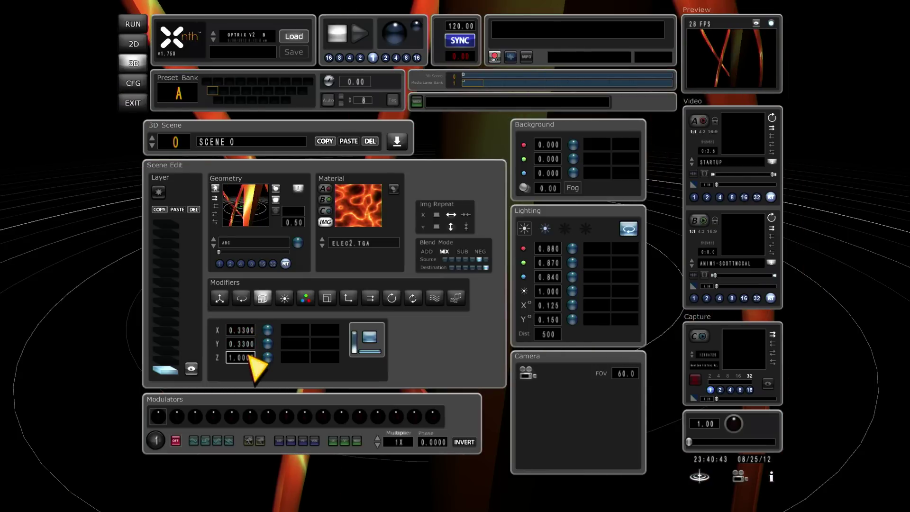
{"action": "scroll", "coordinate": [255, 367], "scroll_direction": "down", "scroll_amount": 5}
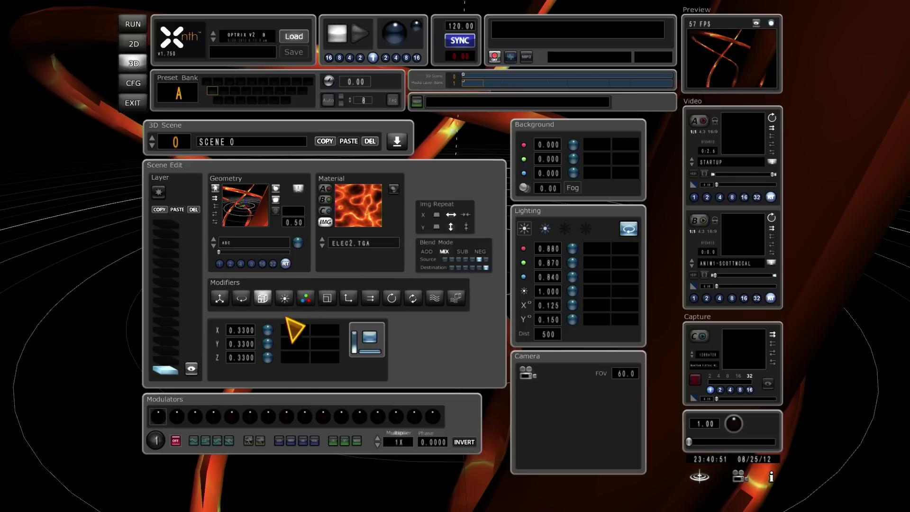
Drive X, Y and Z rotation with the first modulator waveform, play it, and hide the interface.
{"action": "left_click", "coordinate": [241, 299]}
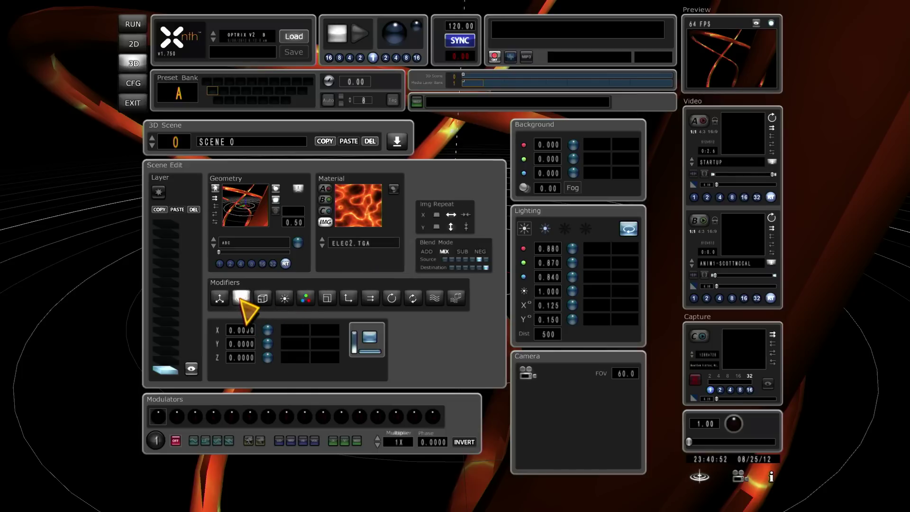
{"action": "left_click", "coordinate": [268, 330]}
{"action": "left_click", "coordinate": [268, 344]}
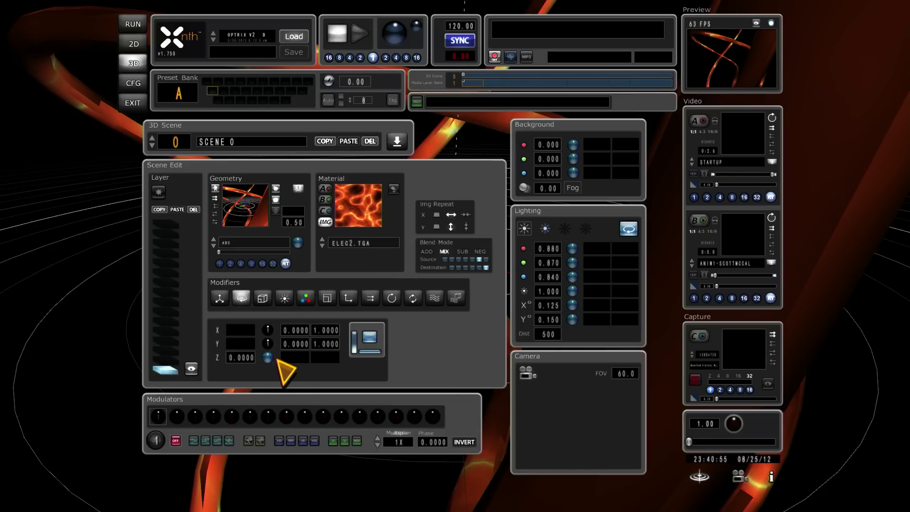
{"action": "left_click", "coordinate": [268, 357]}
{"action": "left_click", "coordinate": [193, 440]}
{"action": "left_click", "coordinate": [358, 31]}
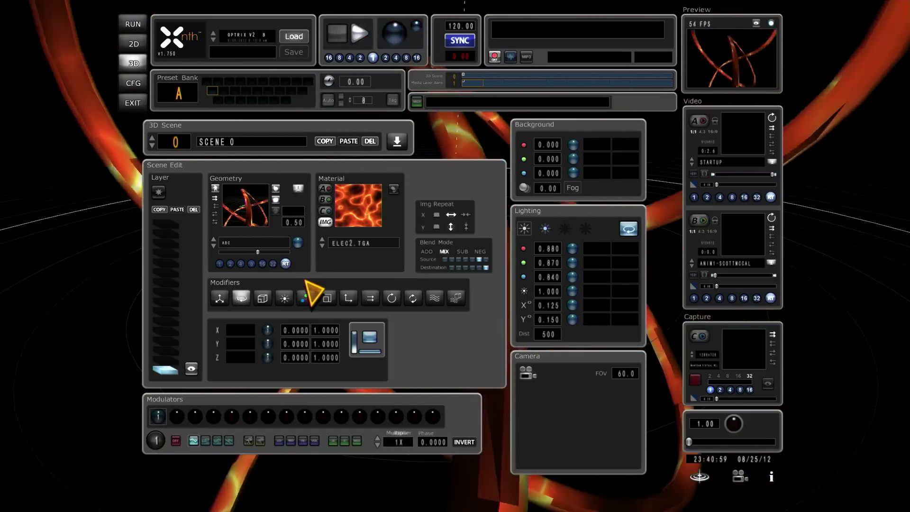
{"action": "key", "text": "Tab"}
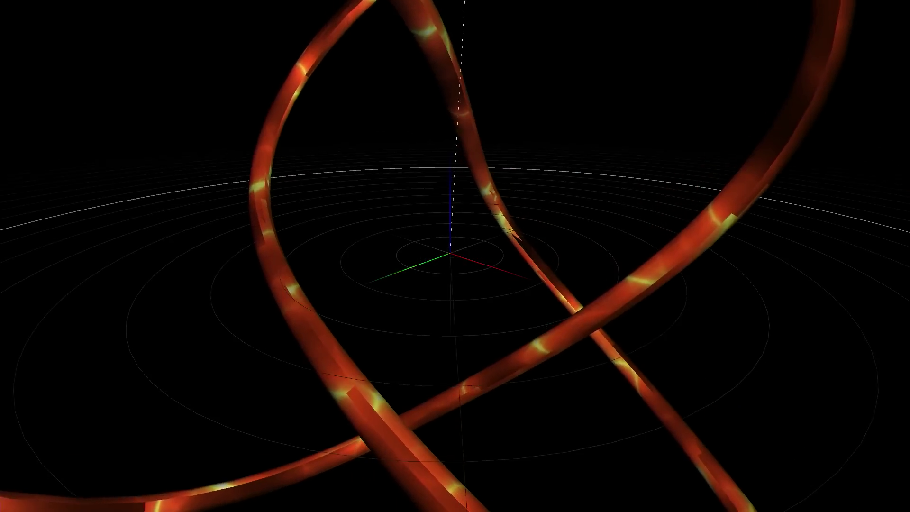